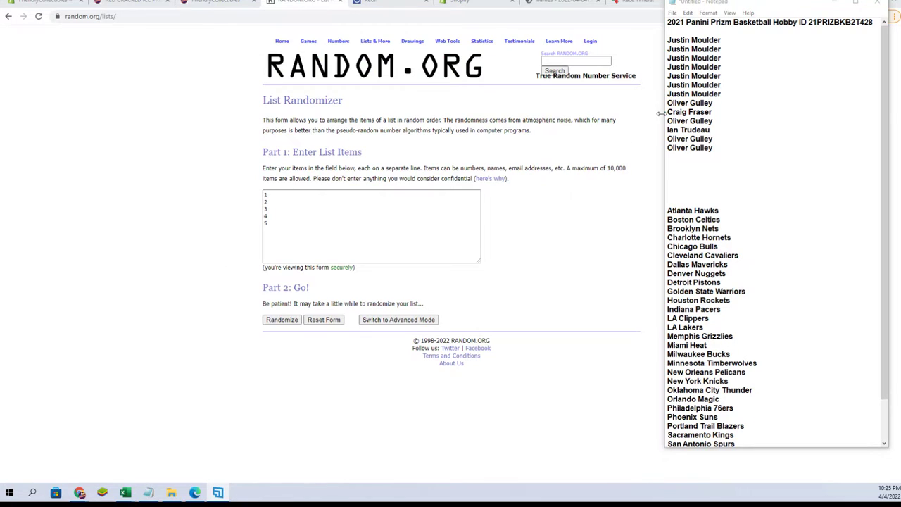
Look over the owner names in Notepad, then bring up the 30-second, four-name stopwatch race
drag(711, 151, 669, 140)
click(742, 135)
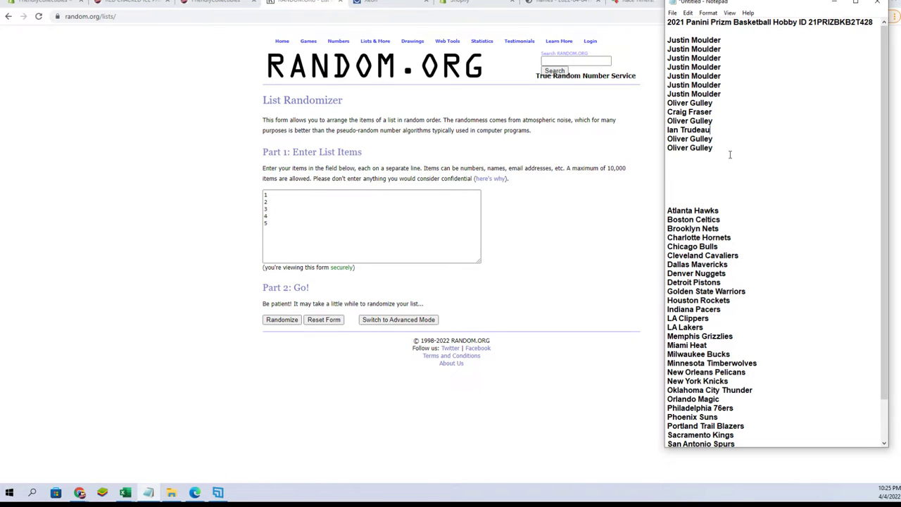
drag(660, 119, 660, 49)
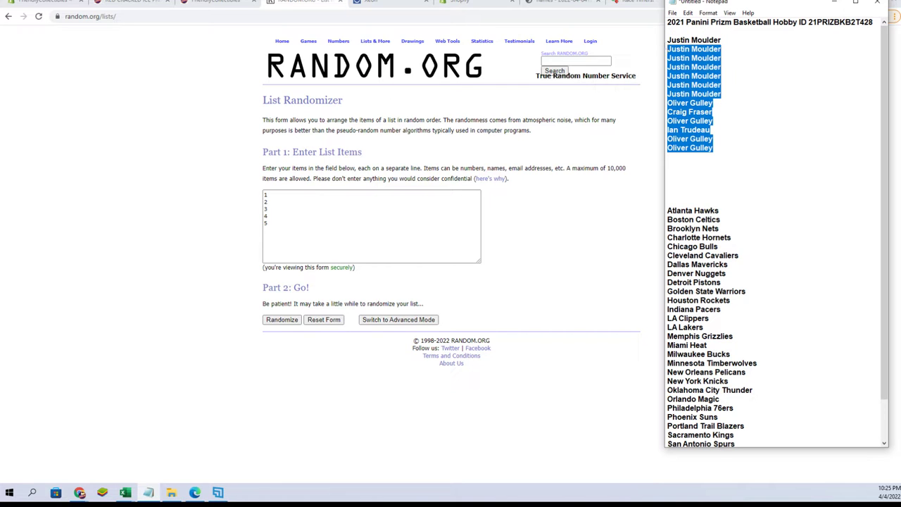
click(553, 246)
Run the 30-second race in Super Fullscreen with the four runners shuffled
key(ctrl+9)
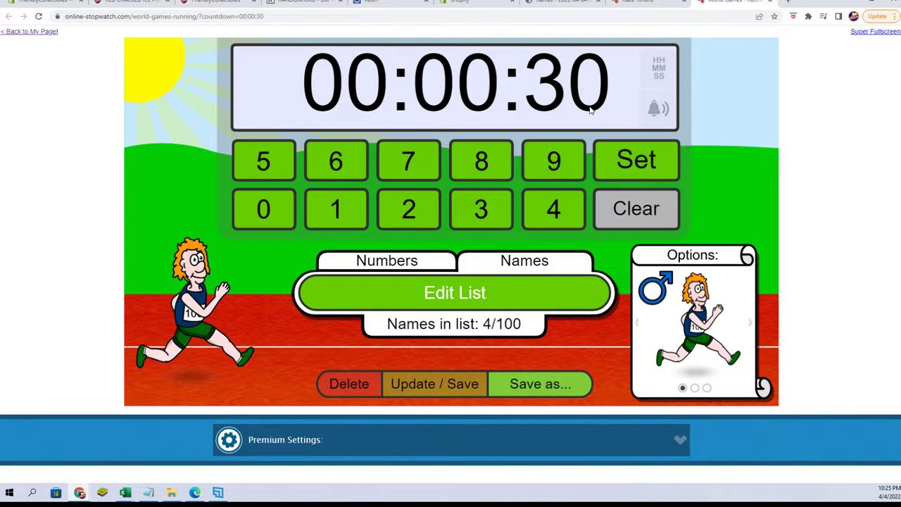
click(608, 176)
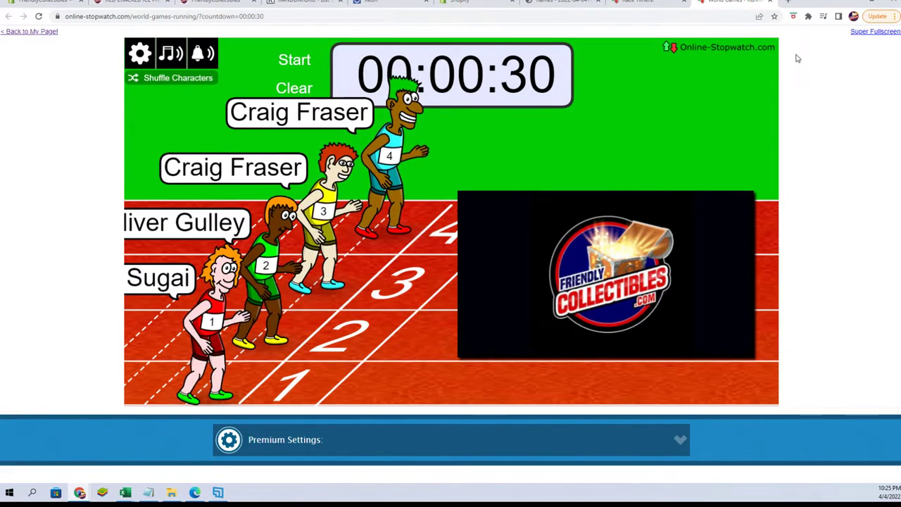
click(870, 31)
click(116, 50)
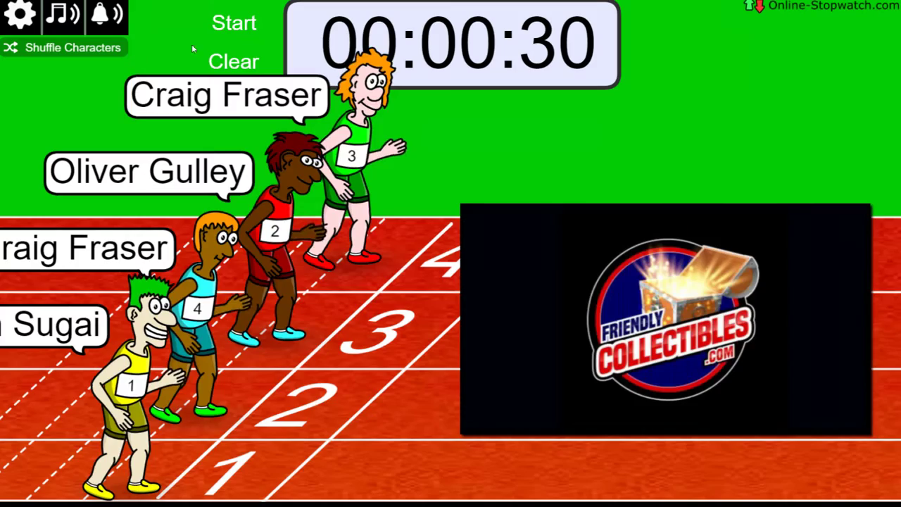
click(218, 26)
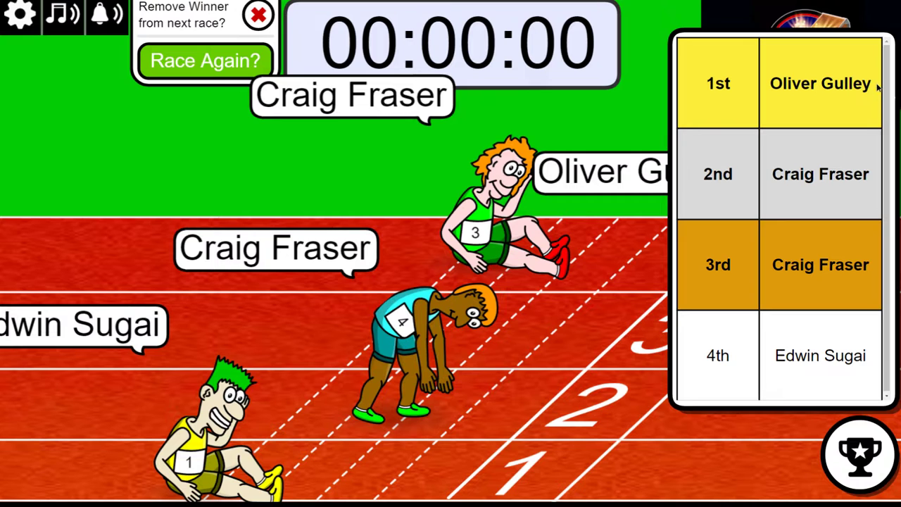
Copy the 1st-place winner's name from the race results, exit full screen, and go to RANDOM.ORG
drag(877, 86, 783, 81)
right_click(775, 78)
click(794, 88)
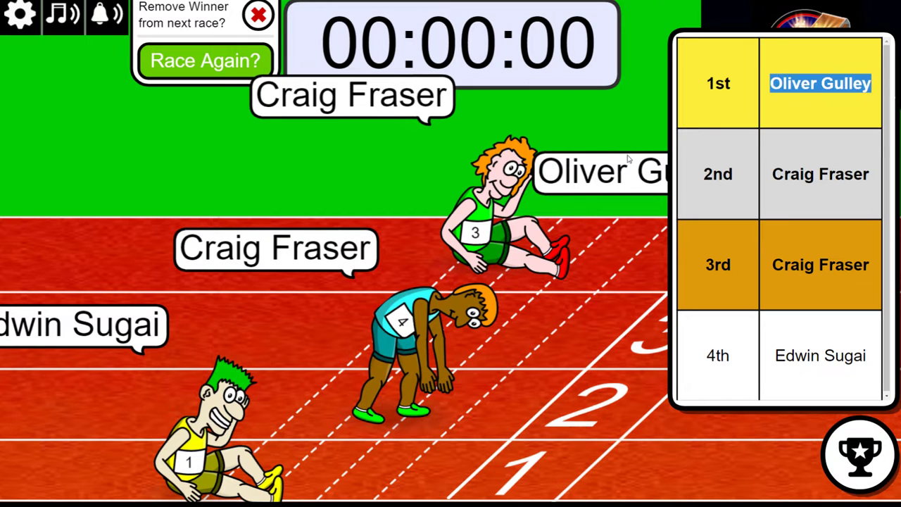
key(Escape)
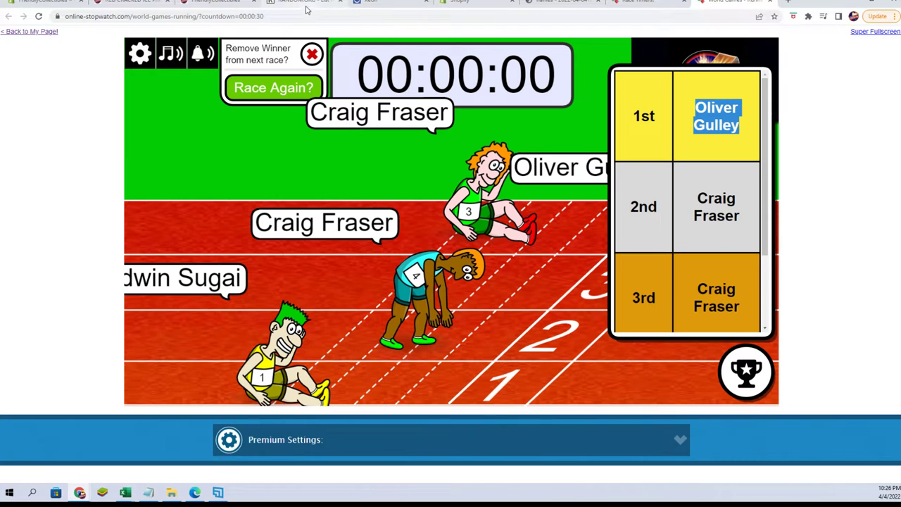
click(307, 6)
Paste the race winner's name on new lines at the end of the Notepad owner list
click(171, 492)
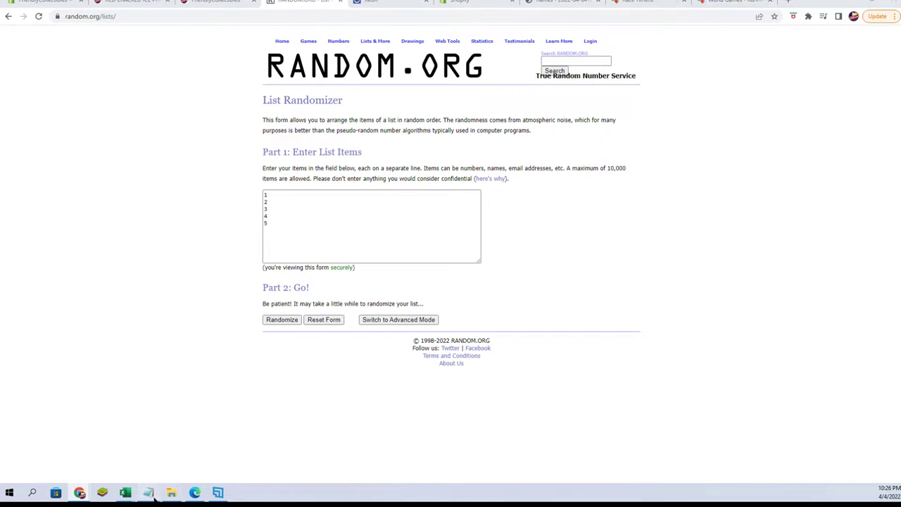
click(779, 145)
key(Return)
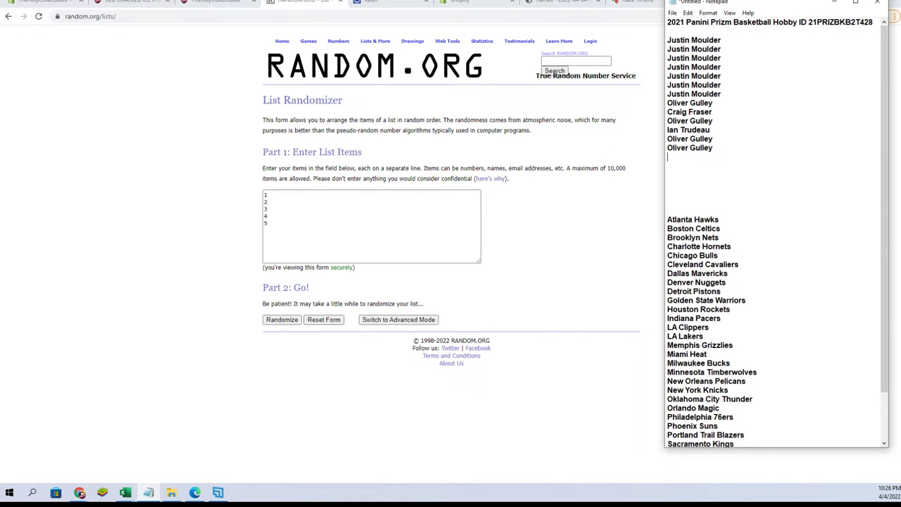
key(ctrl+v)
key(Return)
key(ctrl+v)
Copy the owner names and paste a second copy below the list, removing the blank line
drag(732, 168, 656, 51)
right_click(671, 46)
click(704, 78)
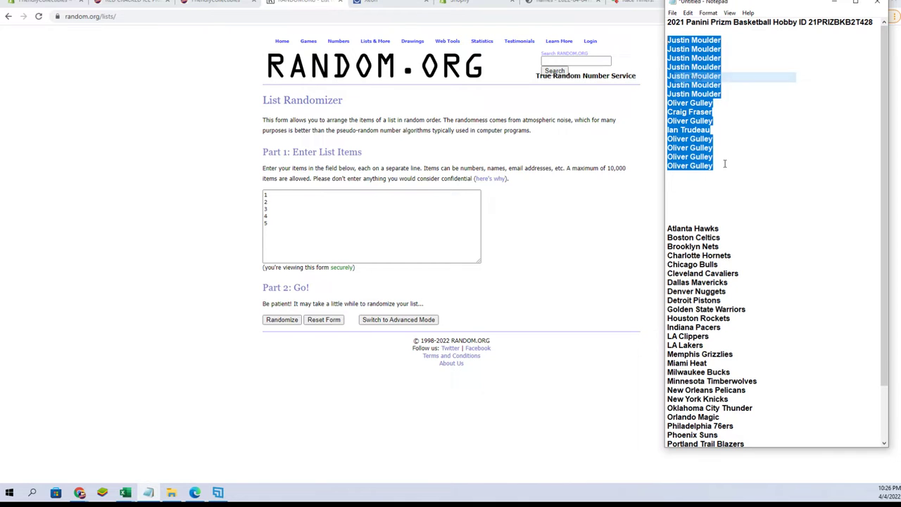
click(725, 166)
key(Return)
key(ctrl+v)
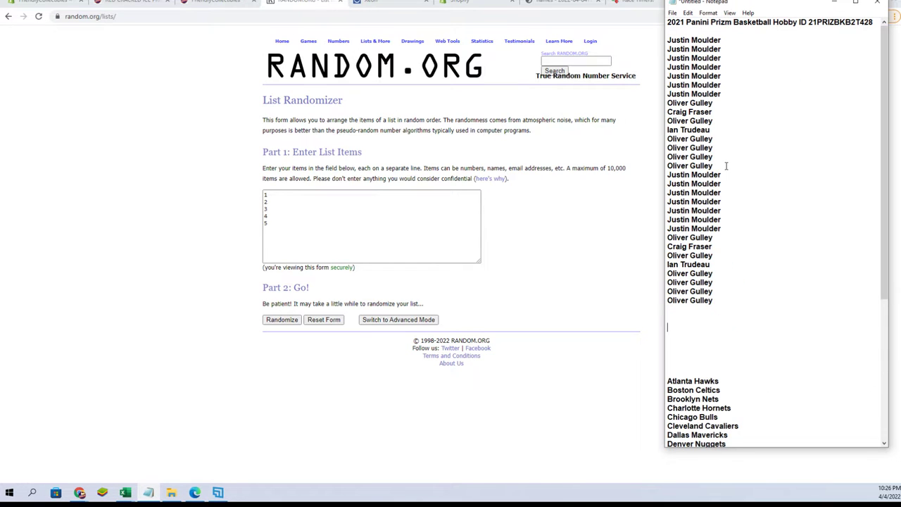
key(BackSpace)
key(BackSpace)
key(BackSpace)
key(BackSpace)
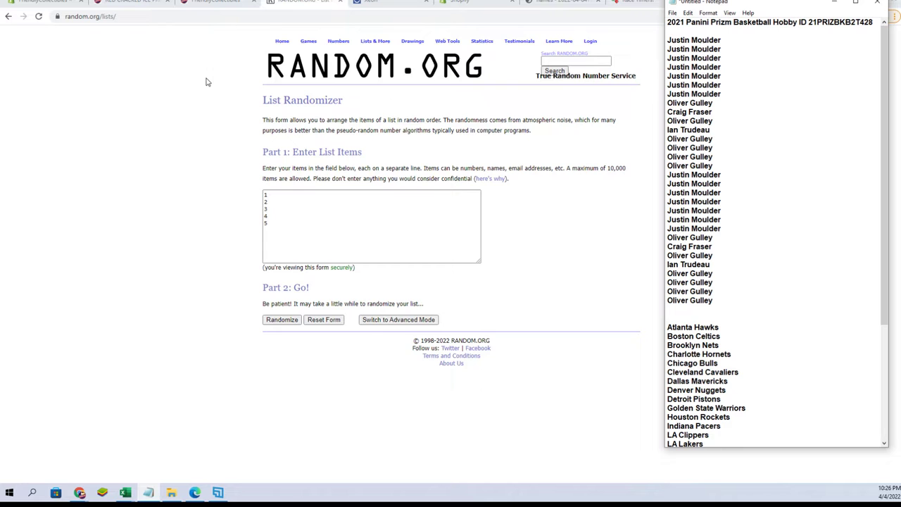
Randomize the 1–5 list at 150% zoom, repeating until it reads 1, 4, 5, 3, 2
click(280, 320)
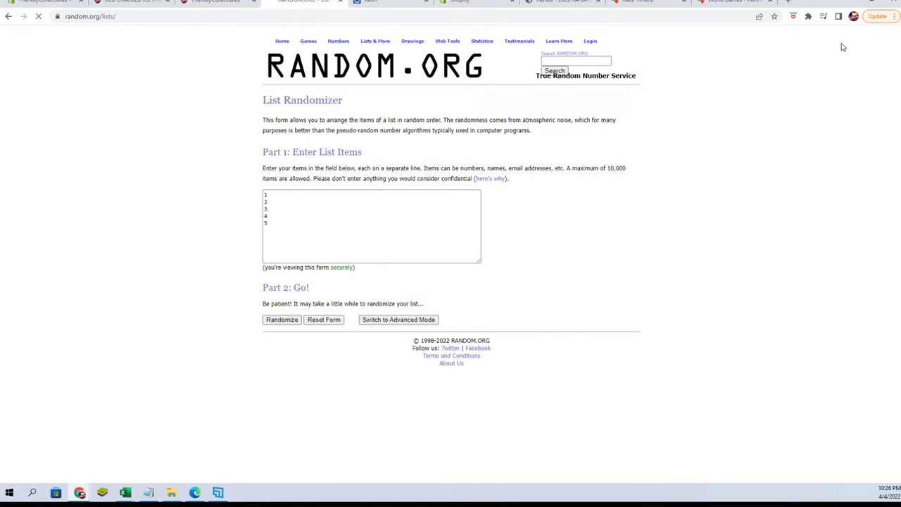
click(880, 16)
click(867, 121)
click(868, 120)
click(867, 120)
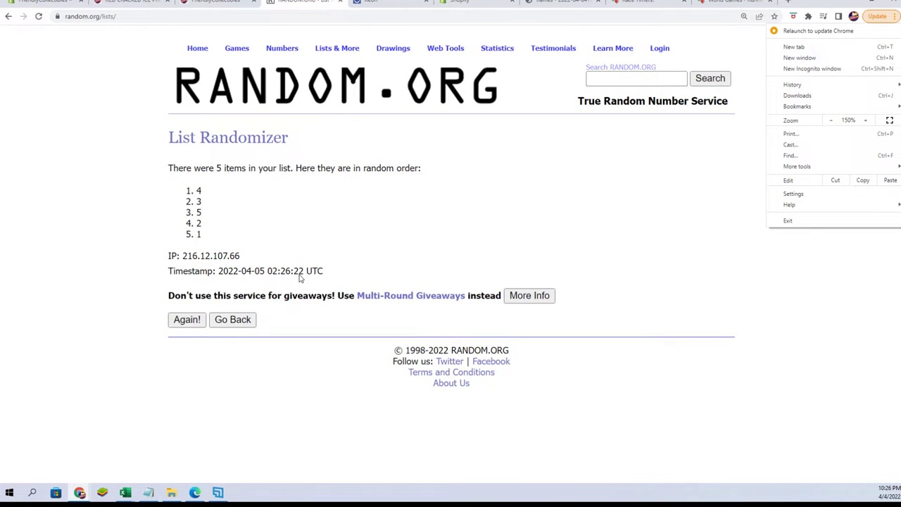
click(173, 318)
click(184, 320)
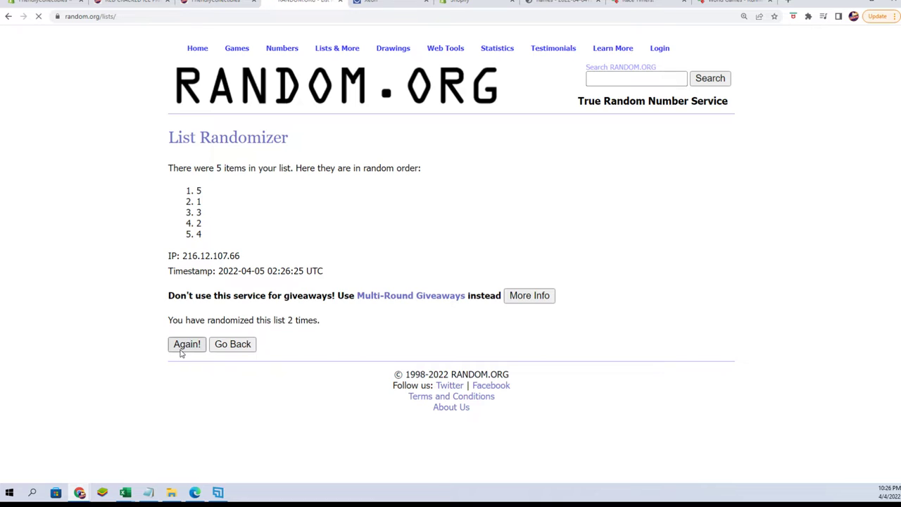
click(185, 345)
click(180, 351)
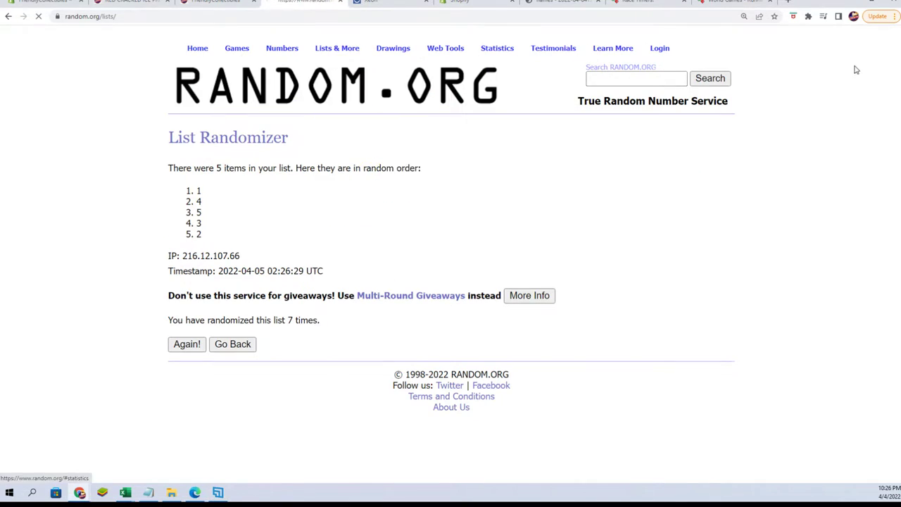
Open a fresh List Randomizer form and return the page zoom to 100%
click(892, 15)
click(831, 120)
click(831, 121)
click(831, 121)
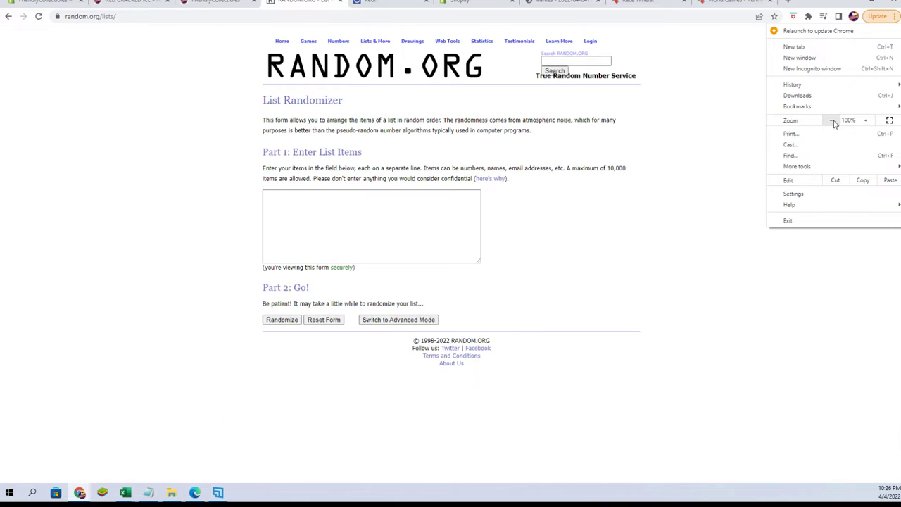
click(293, 438)
Copy the whole owner name list from Notepad into the RANDOM.ORG list box
click(150, 493)
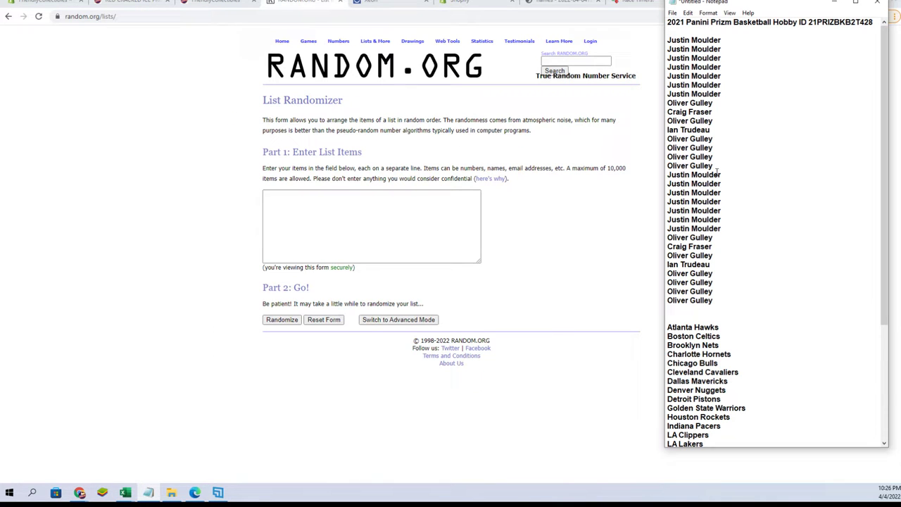
drag(722, 301, 668, 40)
right_click(677, 44)
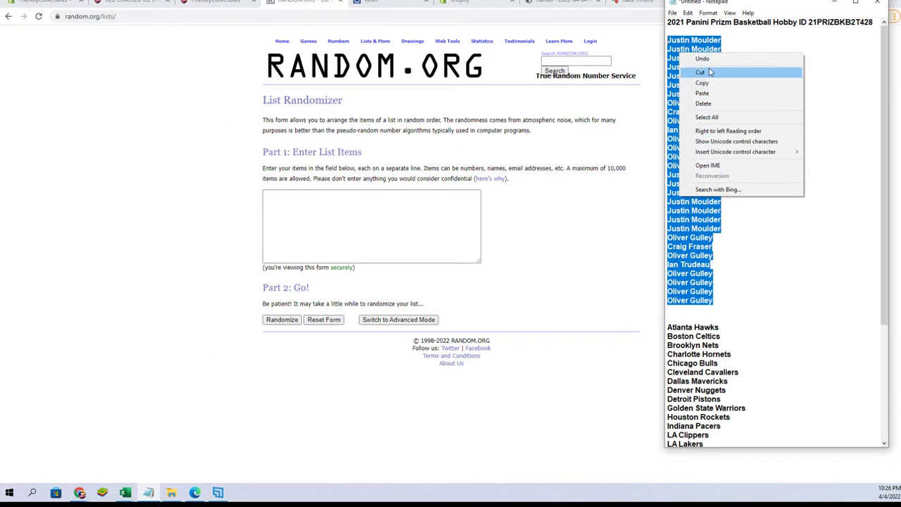
click(704, 85)
click(324, 211)
right_click(326, 213)
click(354, 292)
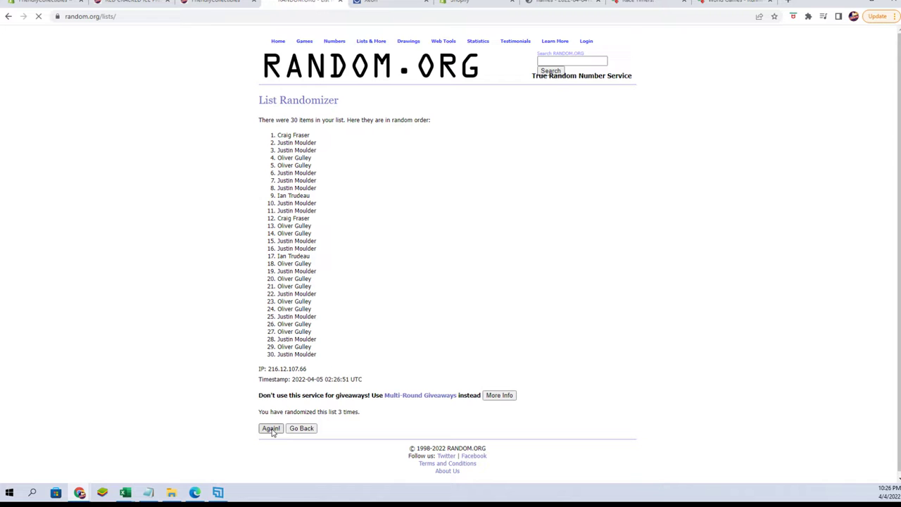
Shuffle the owner list to seven randomizations and copy the resulting order
click(272, 428)
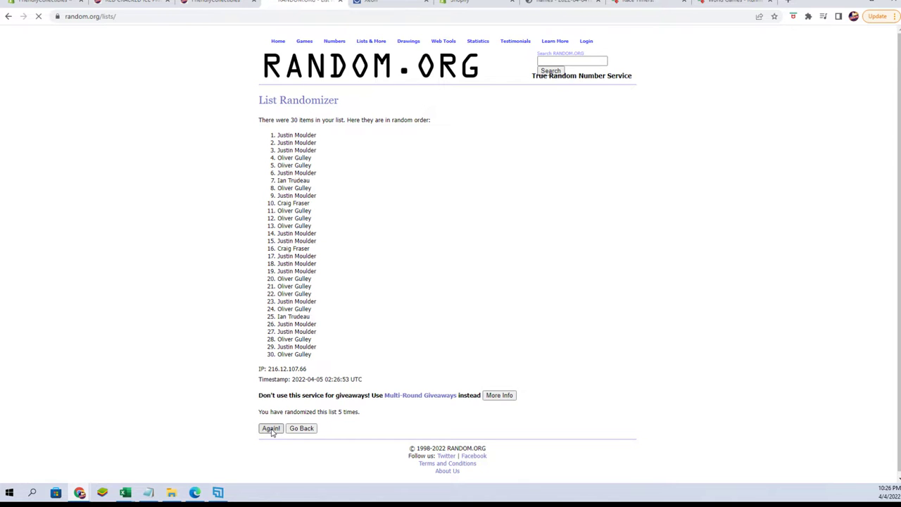
drag(277, 133, 328, 356)
right_click(316, 236)
click(328, 240)
Paste Special the owner names as Text into A2 in Excel and autofit column A
click(126, 492)
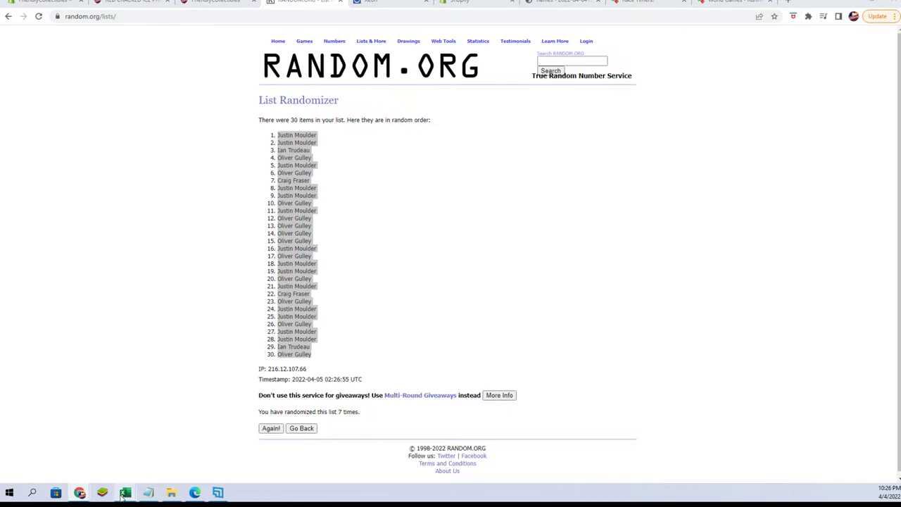
click(163, 448)
click(79, 110)
right_click(79, 109)
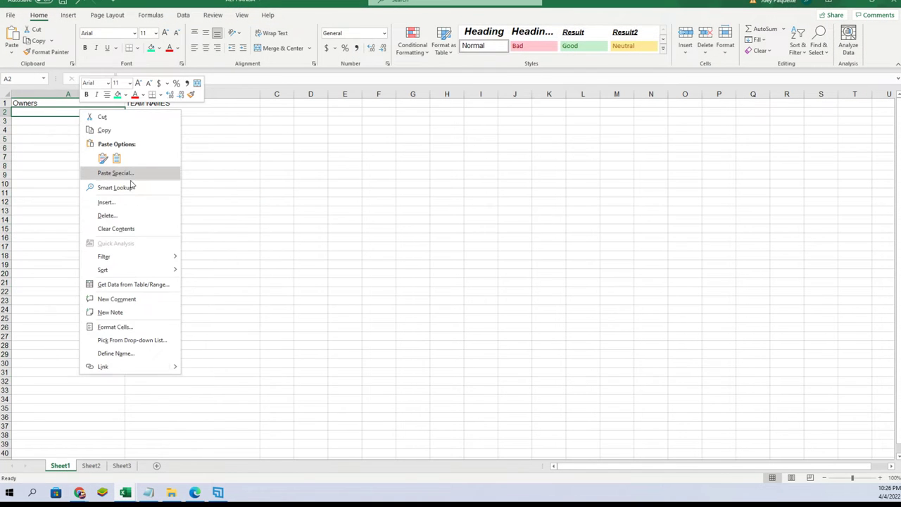
click(131, 174)
click(53, 125)
click(191, 260)
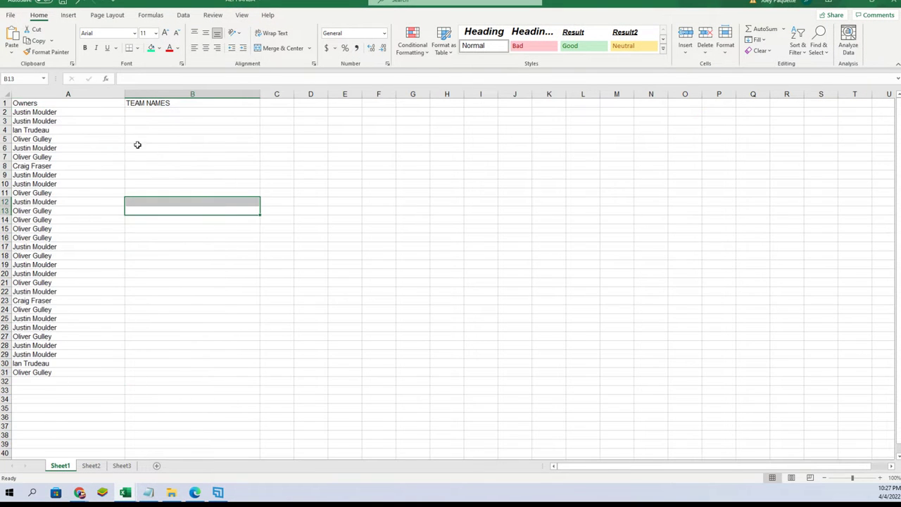
double_click(123, 97)
click(112, 113)
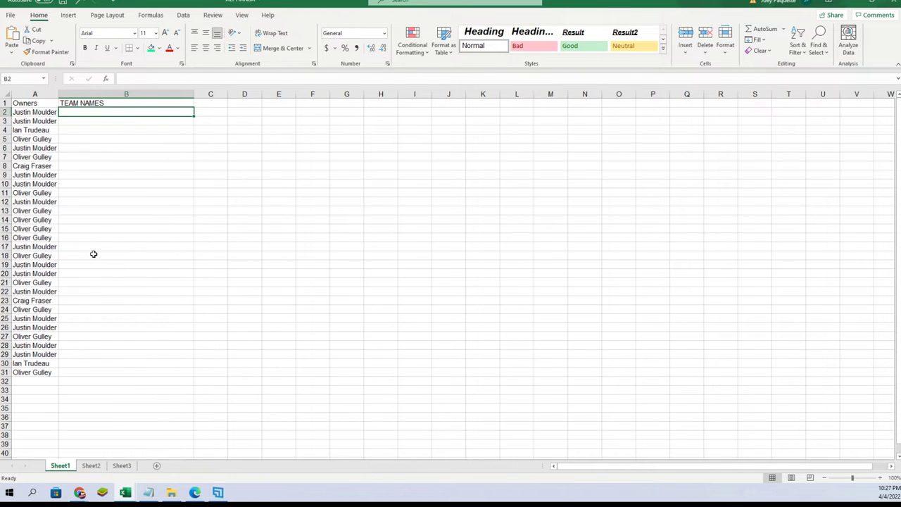
Open a fresh List Randomizer and copy the NBA team list, Atlanta Hawks to Washington Wizards, from Notepad
click(828, 2)
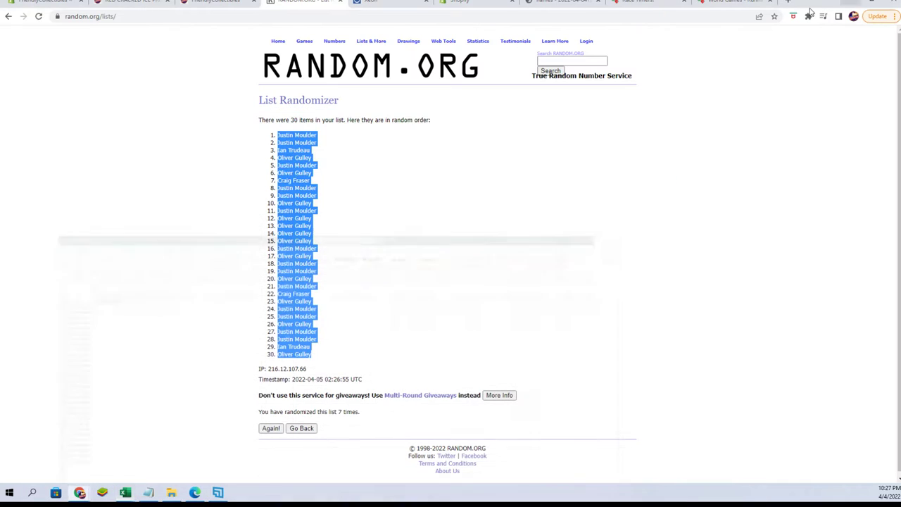
click(382, 52)
click(167, 492)
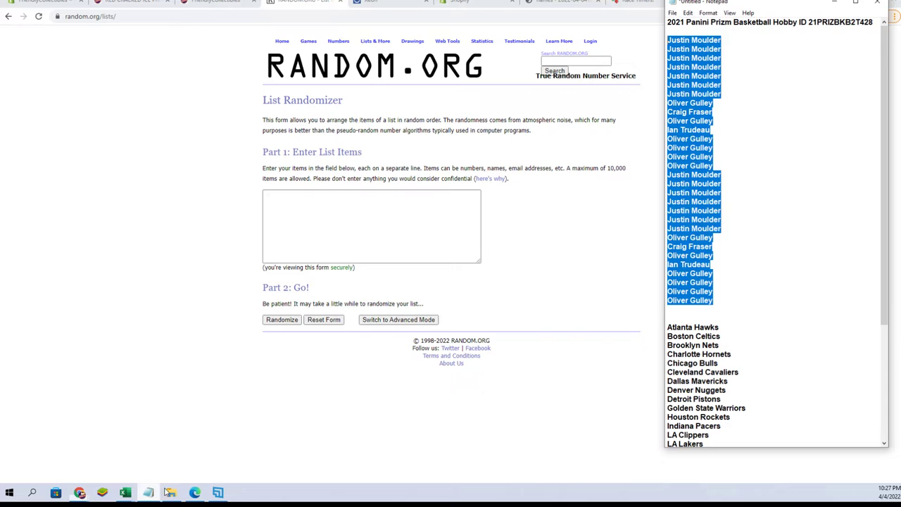
scroll(783, 271, down, 6)
click(783, 273)
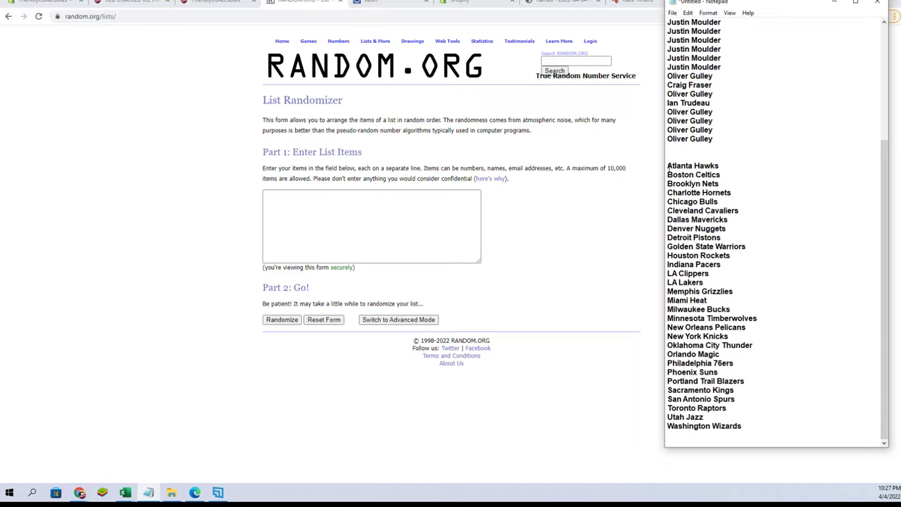
drag(668, 166, 774, 426)
right_click(735, 394)
click(770, 280)
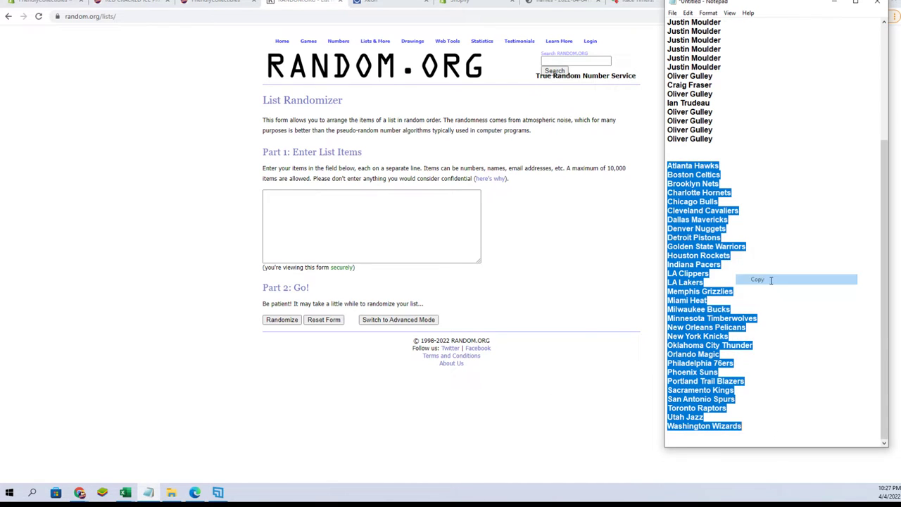
Paste the team names into the randomizer and shuffle them until randomized seven times
click(360, 215)
right_click(361, 215)
click(400, 288)
click(282, 319)
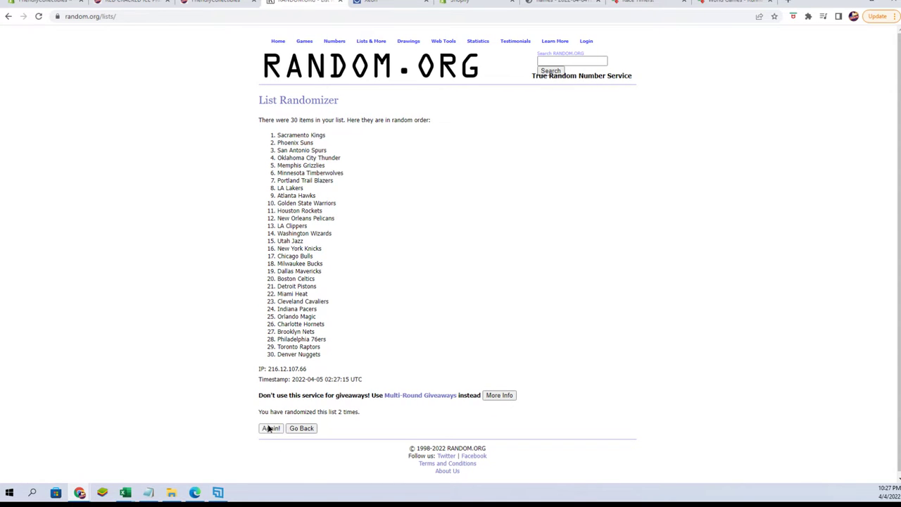
click(268, 428)
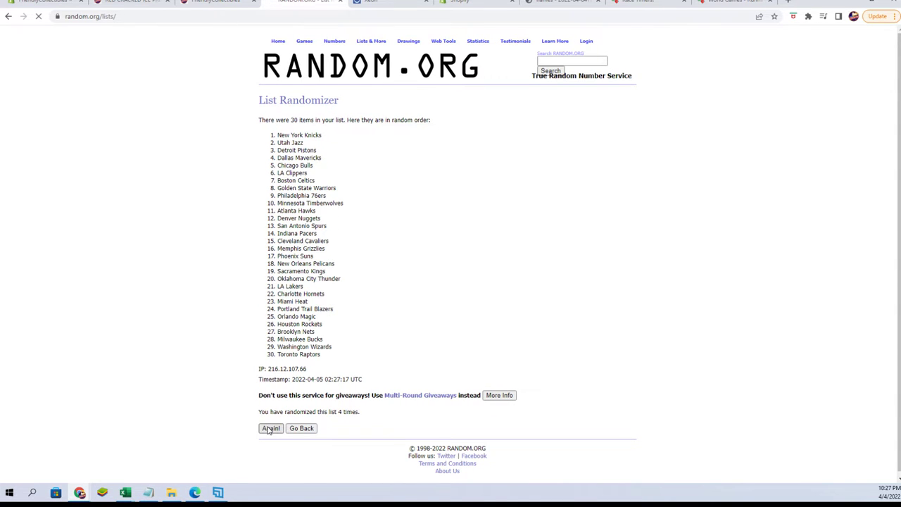
click(267, 428)
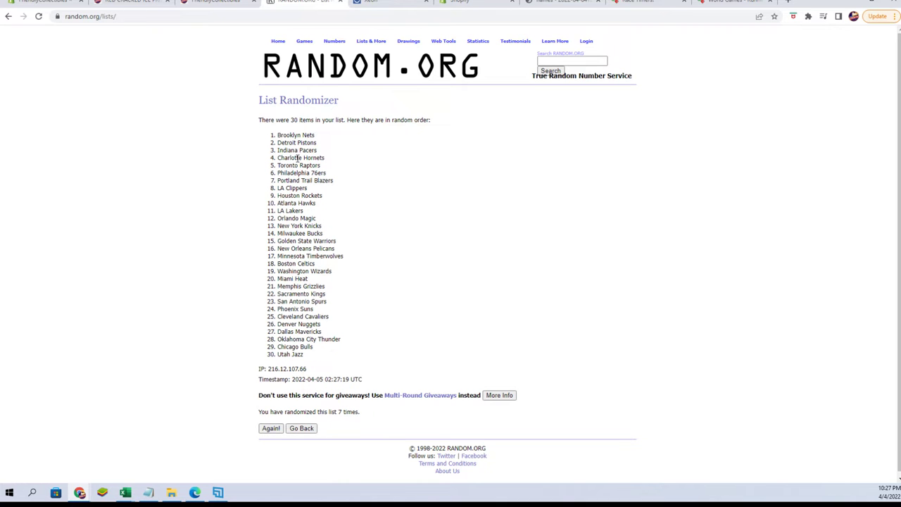
Copy the shuffled team order, Brooklyn Nets through Utah Jazz
drag(277, 138, 335, 354)
right_click(318, 228)
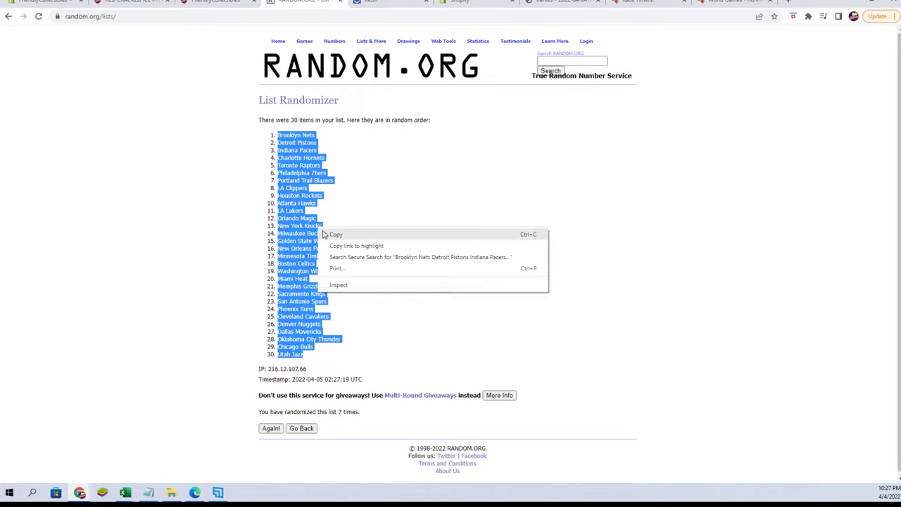
click(328, 235)
Paste Special the team names as Text into B2:B31 and autofit column B
mouse_move(125, 492)
click(86, 439)
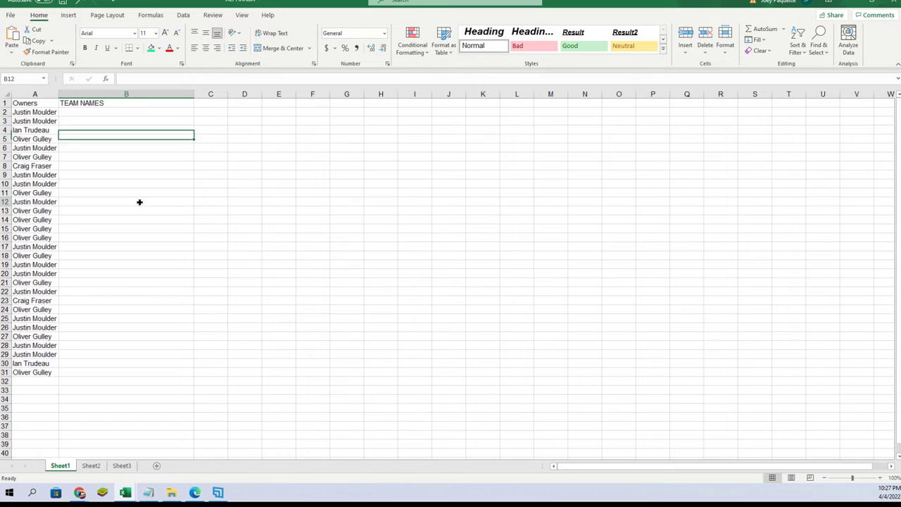
right_click(93, 115)
click(120, 175)
click(86, 125)
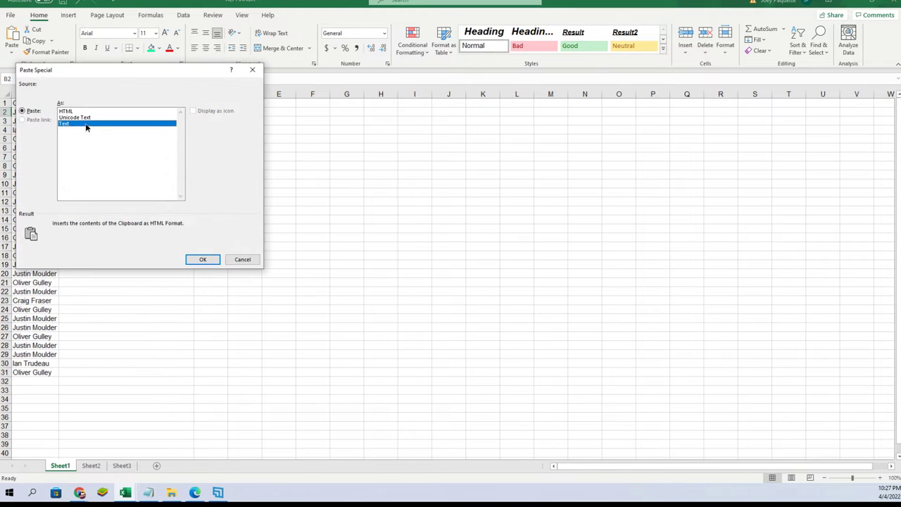
click(202, 259)
click(211, 192)
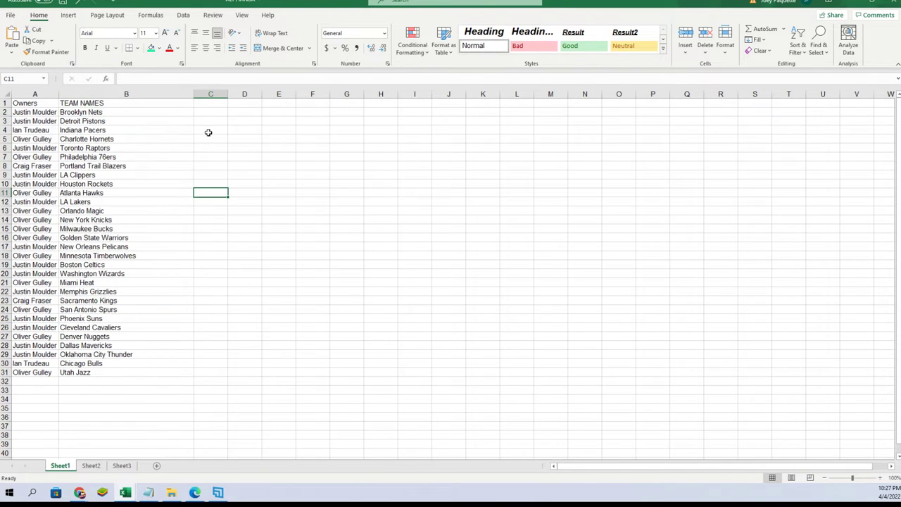
double_click(194, 94)
Apply All Borders to columns A and B, then make column B slightly narrower
drag(49, 95, 82, 92)
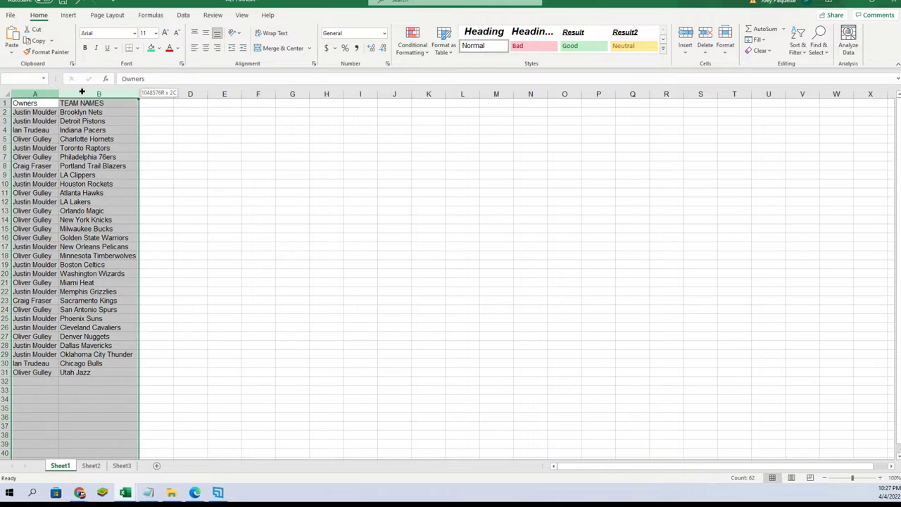
click(136, 48)
click(154, 140)
click(190, 147)
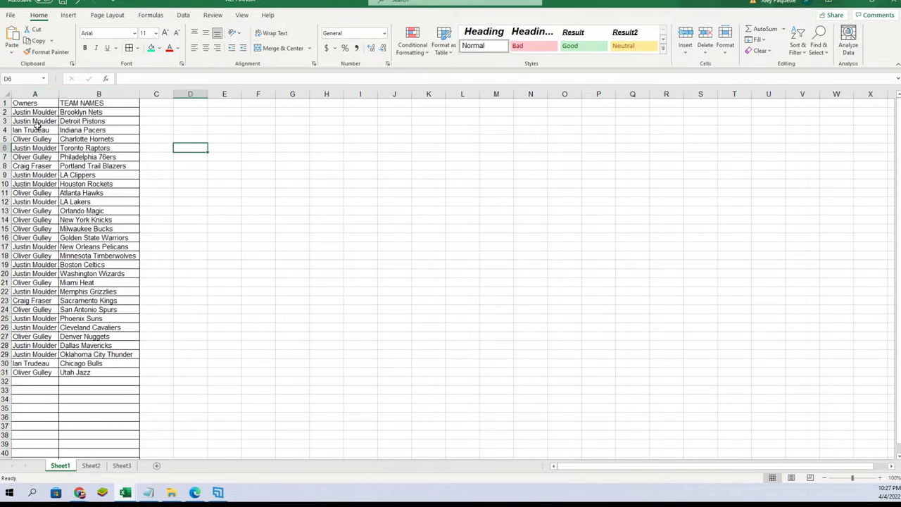
click(31, 114)
click(61, 93)
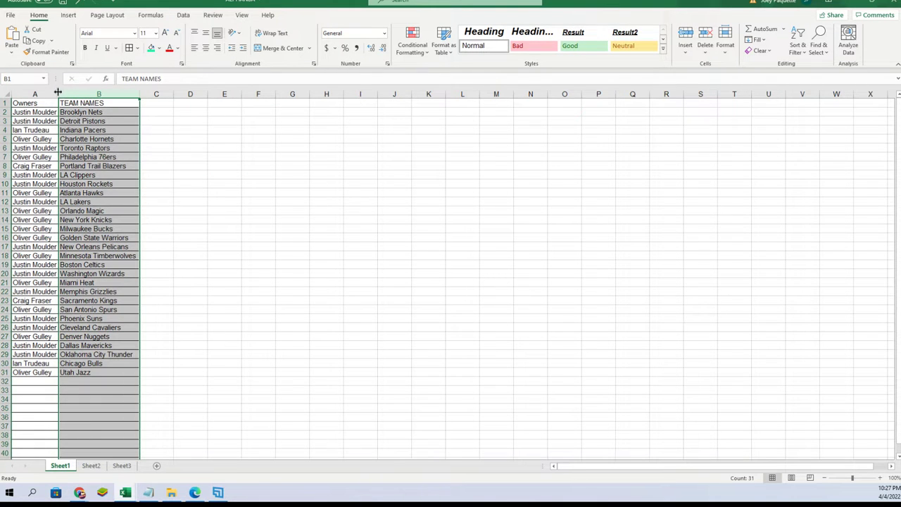
click(106, 103)
drag(140, 93, 138, 94)
drag(186, 121, 189, 137)
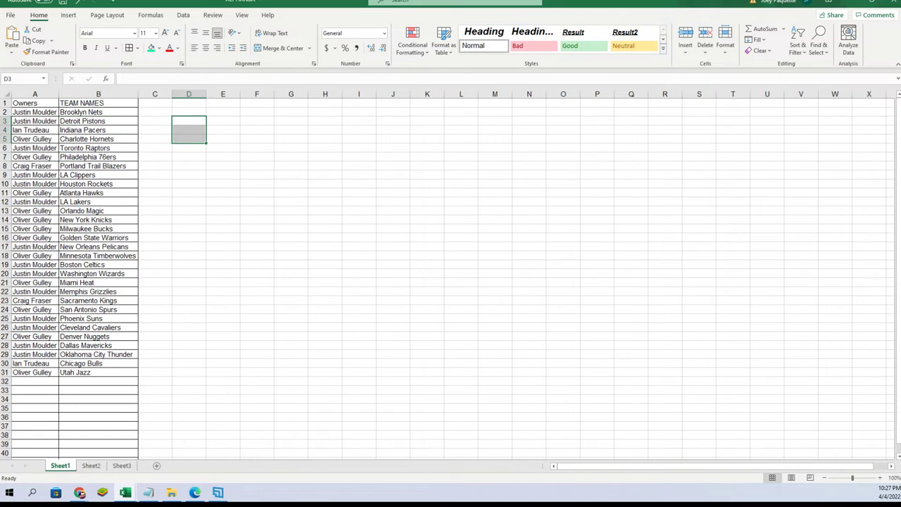